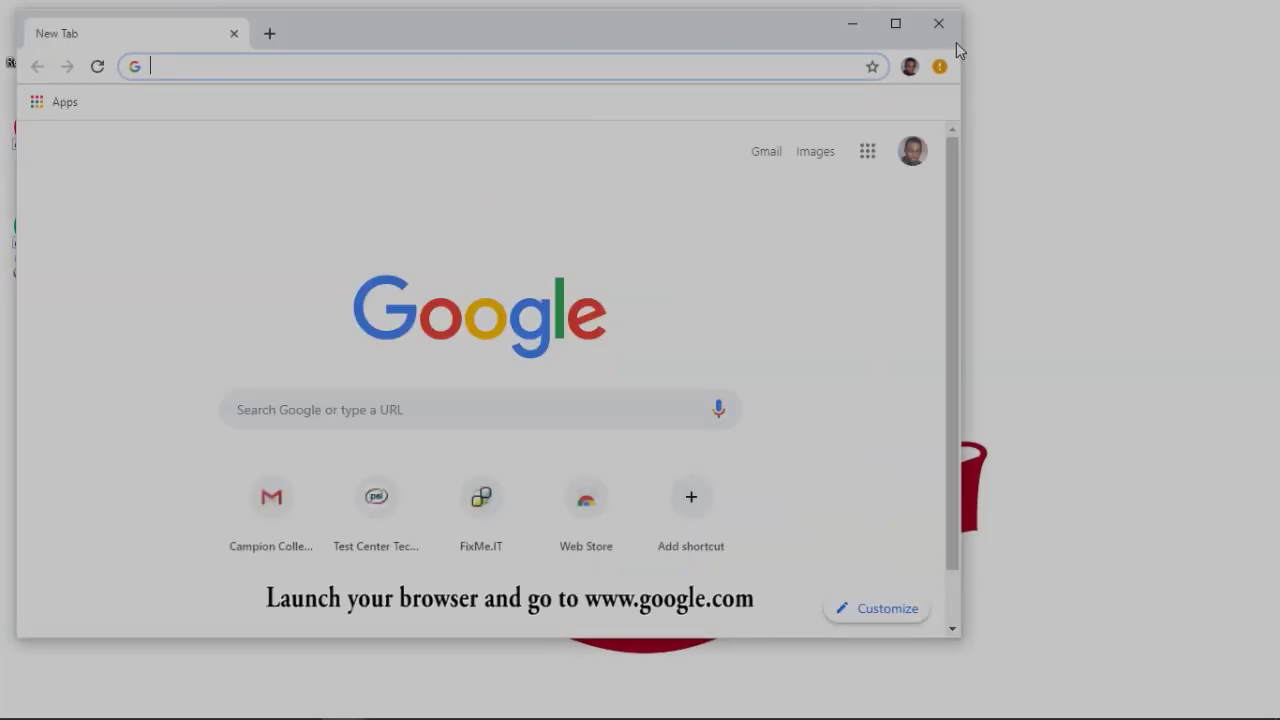
Search Google for 'safe exam browser', completing 'safe exa' from the suggestion
left_click(895, 30)
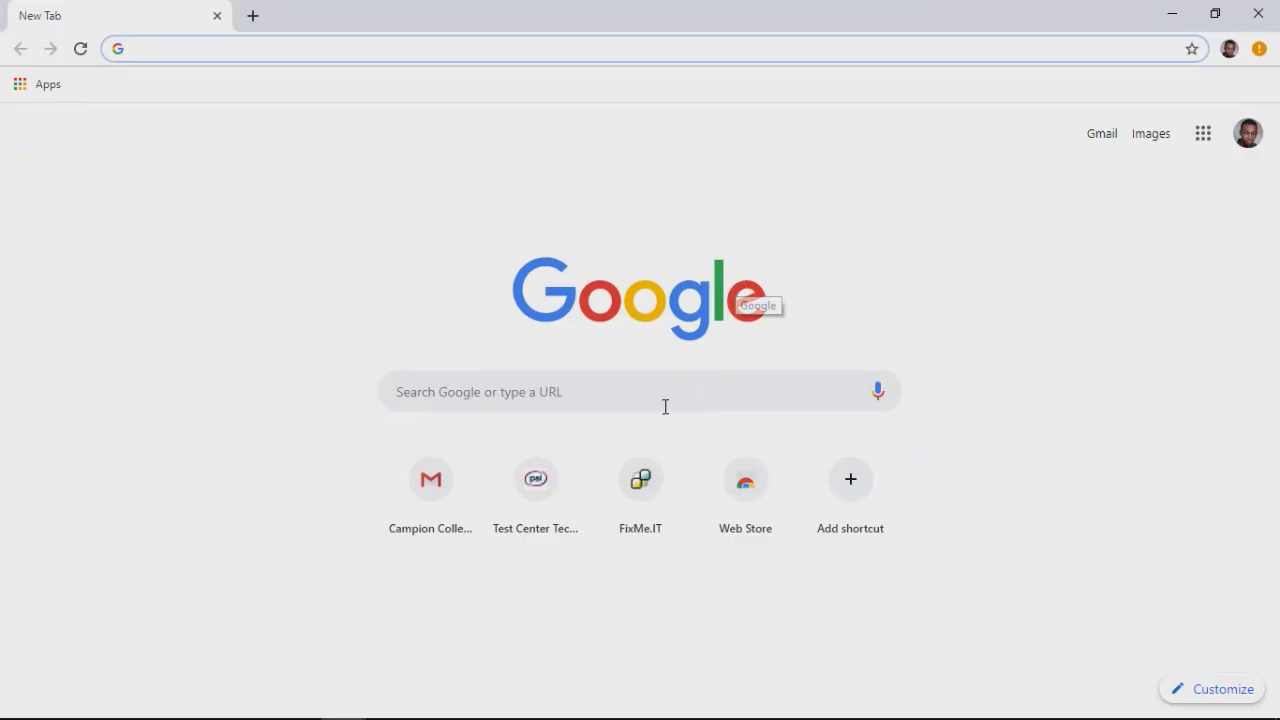
left_click(483, 391)
type("safe exam browser")
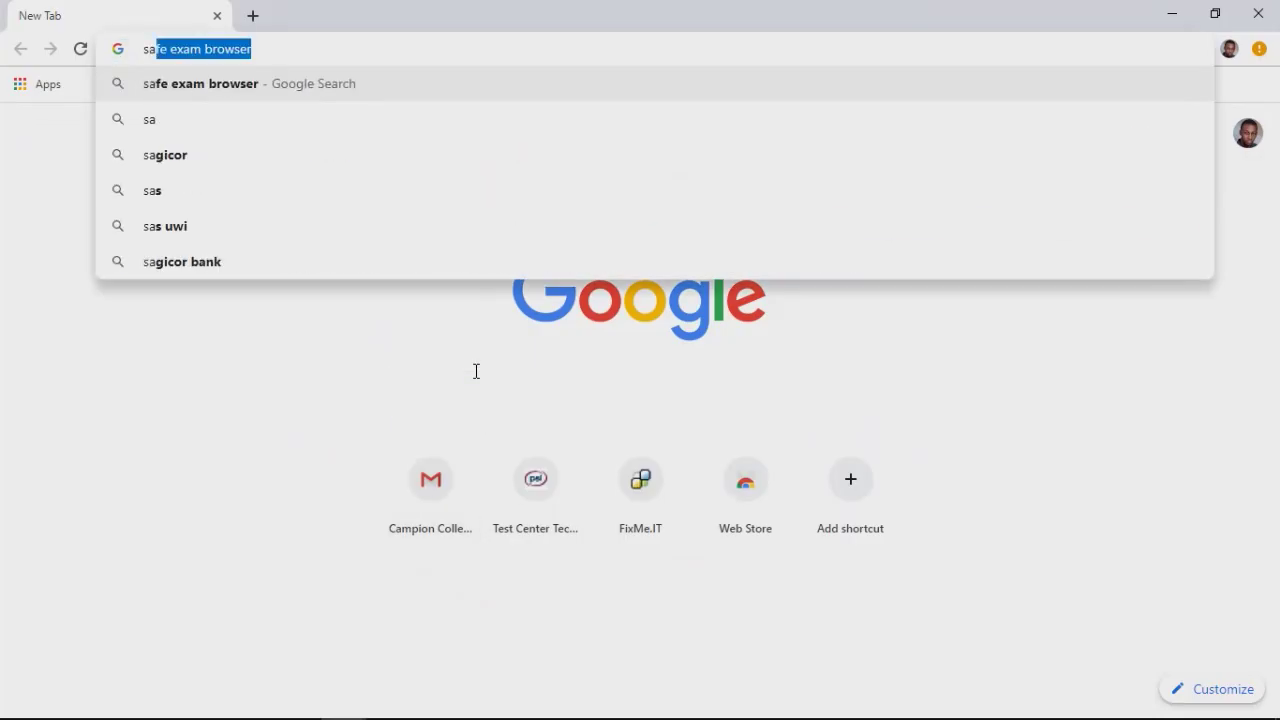
key("Return")
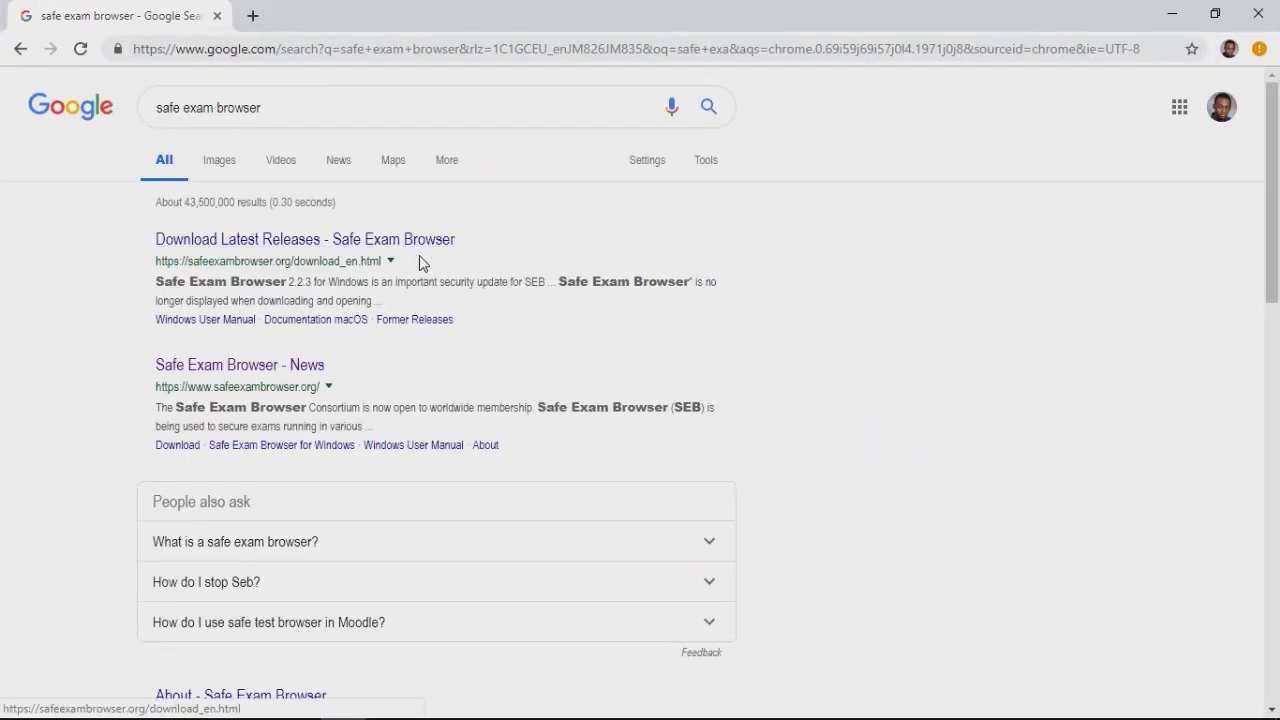
Open the 'Safe Exam Browser - News' result and scroll down its page
left_click(311, 374)
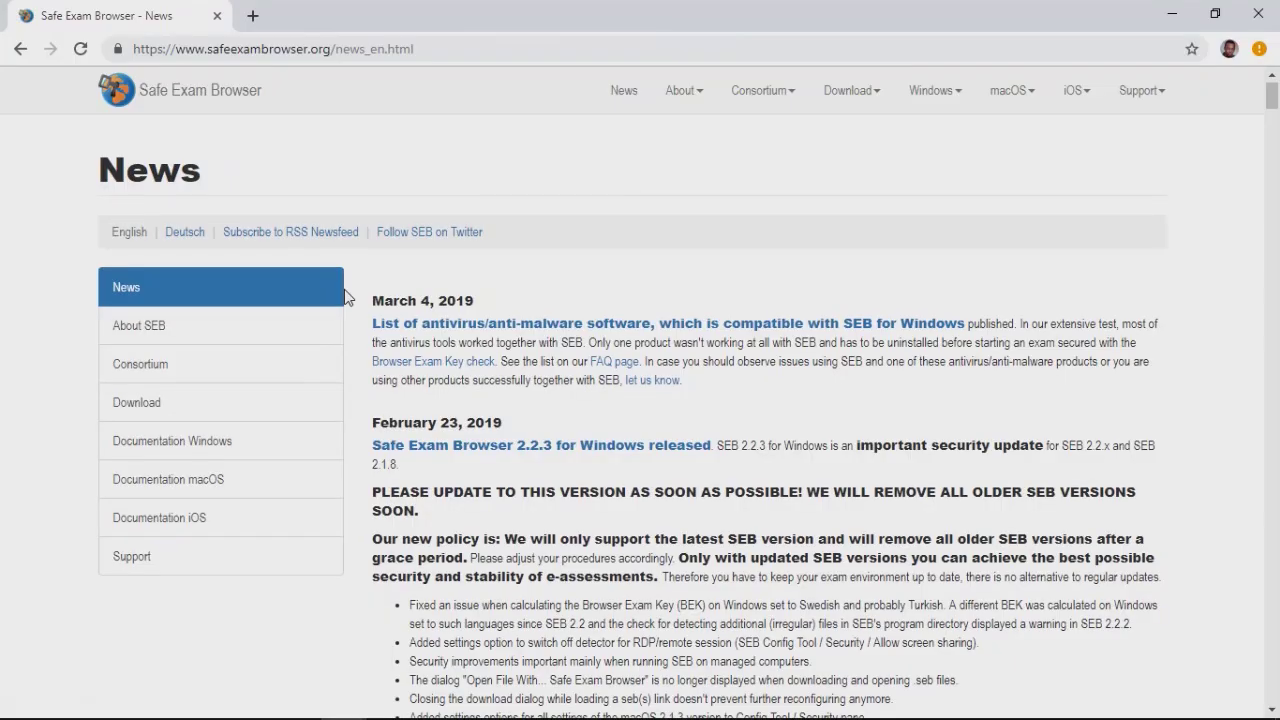
scroll(344, 297, "down", 1)
scroll(344, 290, "down", 1)
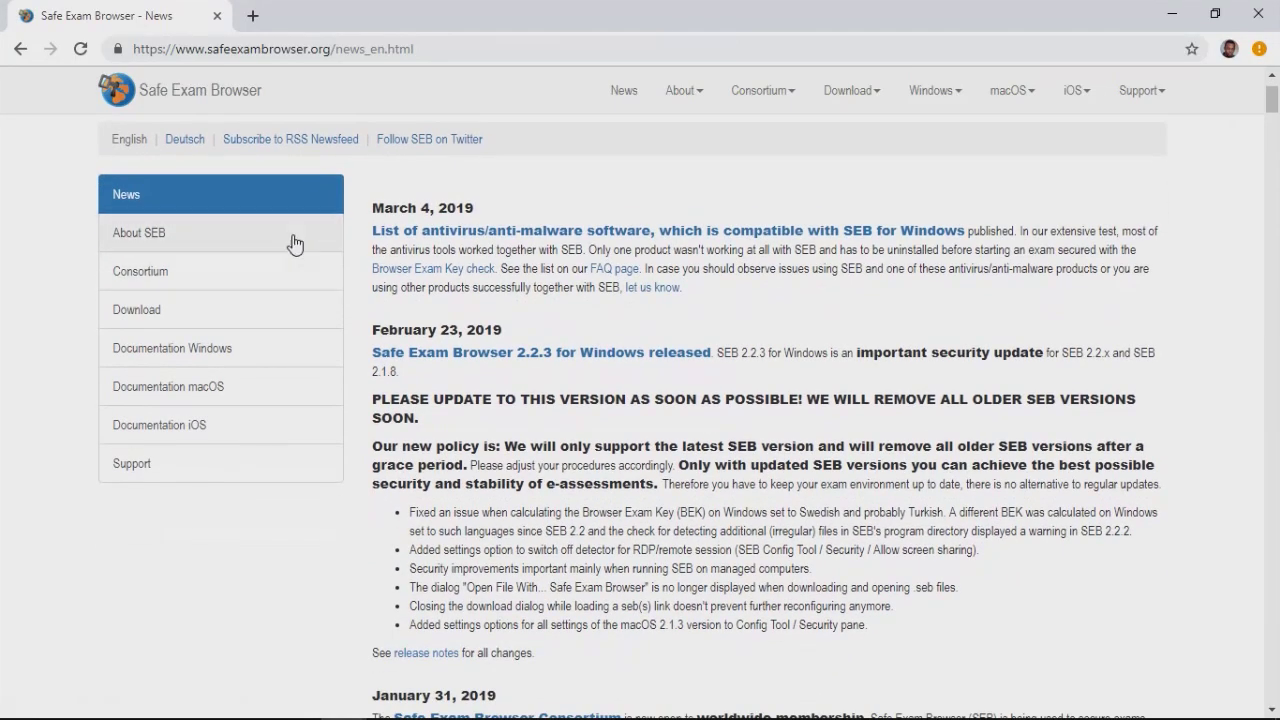
Go to the Download page and scroll to the Windows 2.2.3 release section
left_click(187, 316)
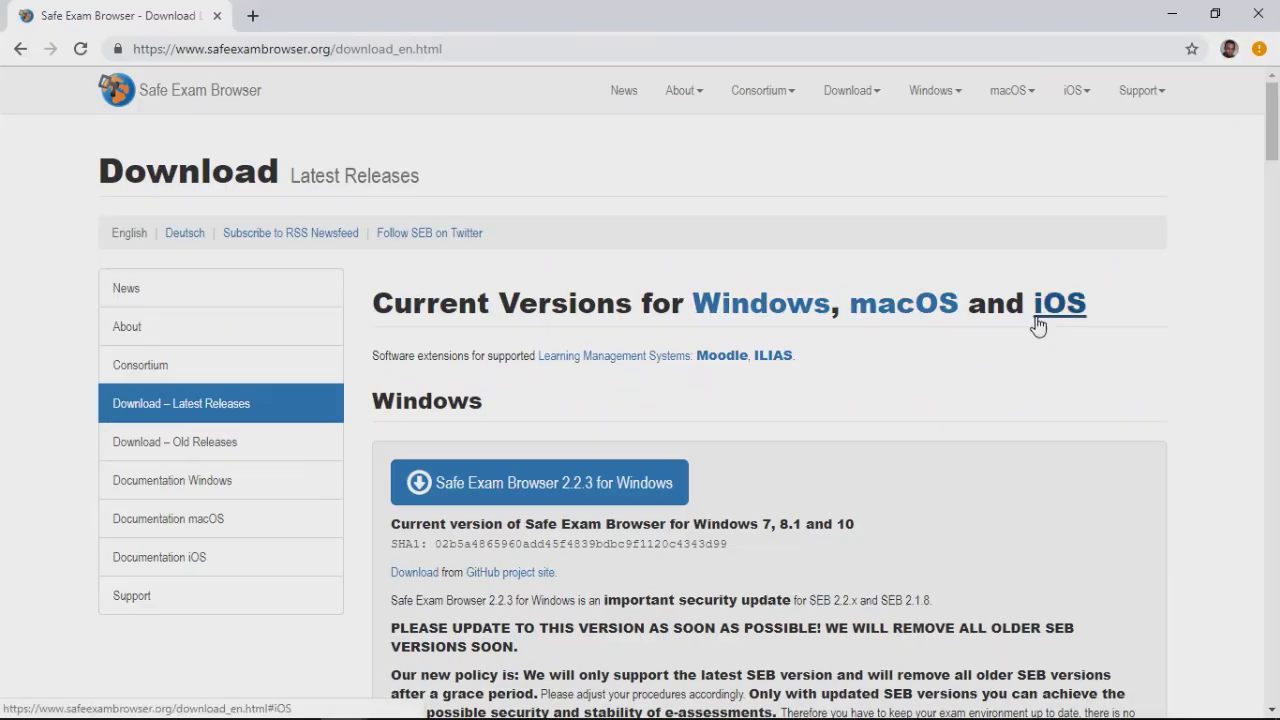
scroll(987, 369, "down", 2)
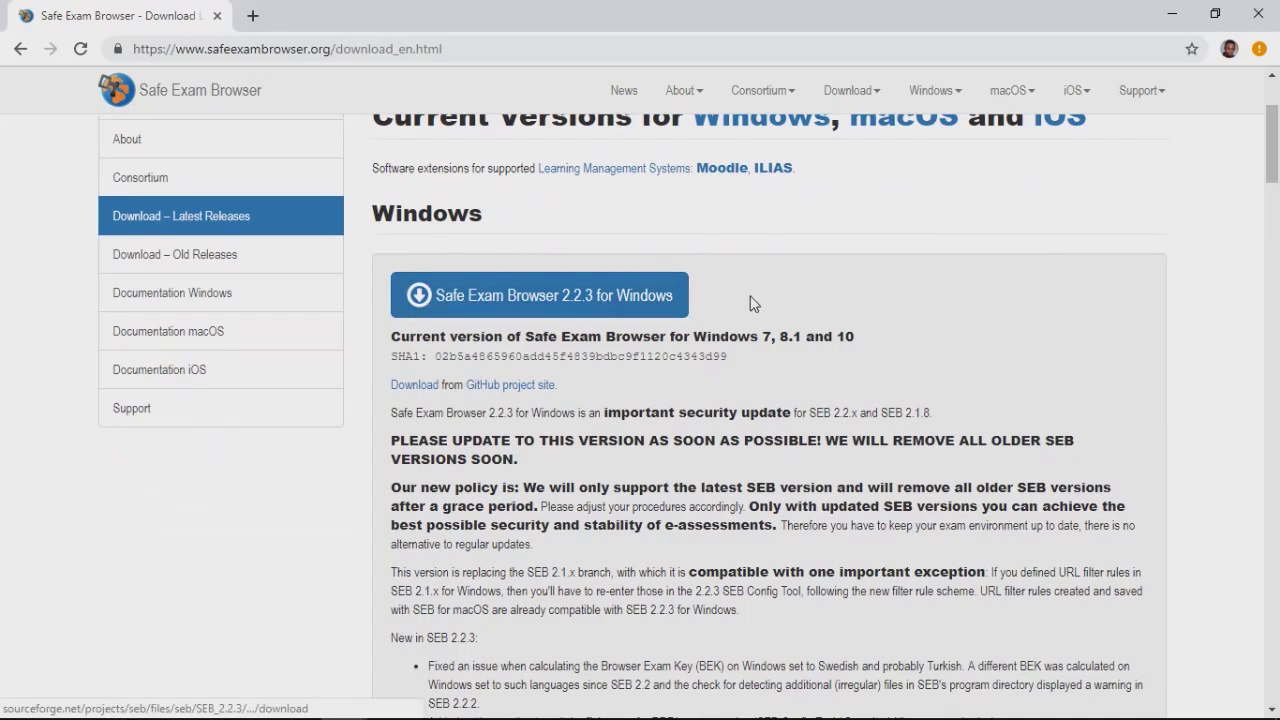
scroll(702, 362, "down", 15)
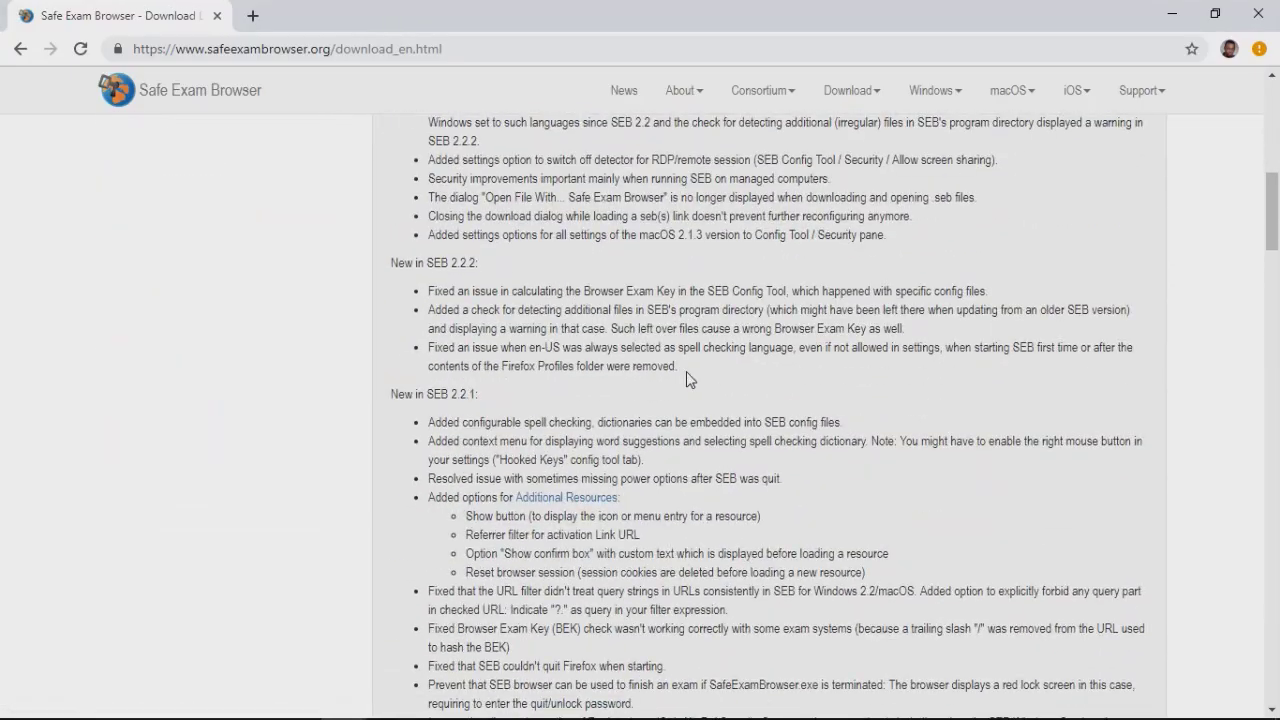
scroll(648, 381, "down", 6)
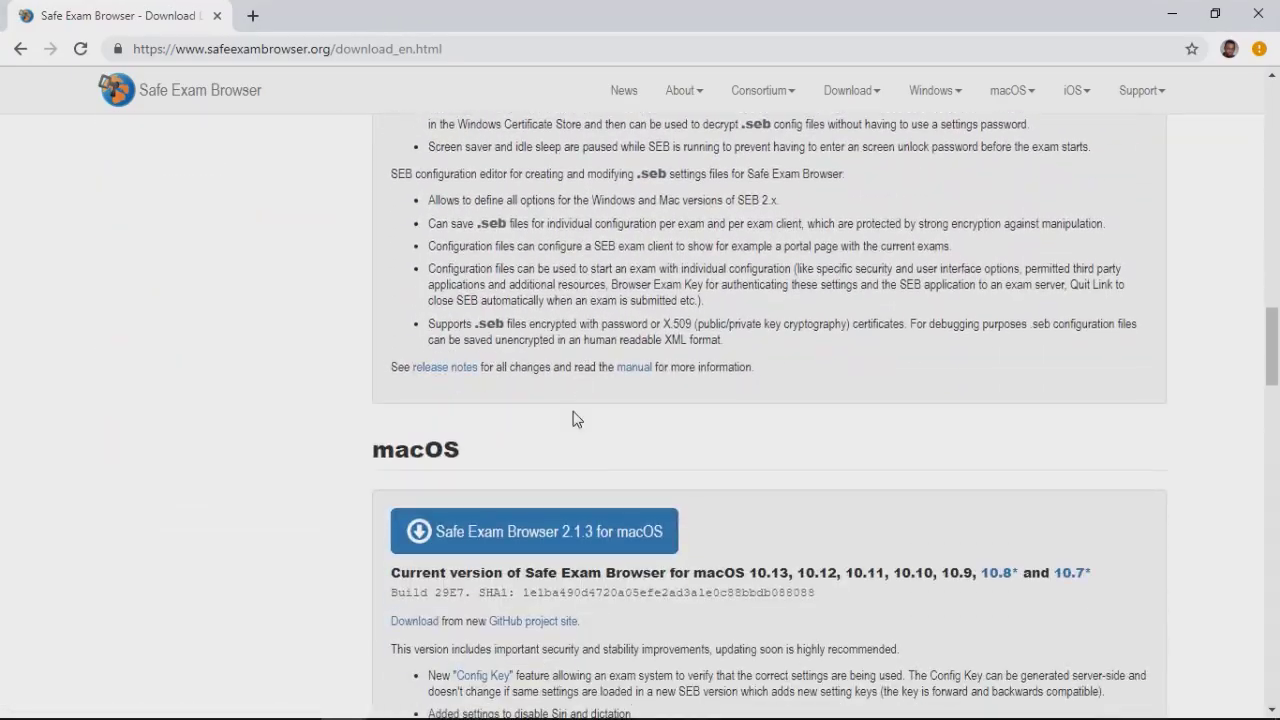
scroll(491, 430, "down", 10)
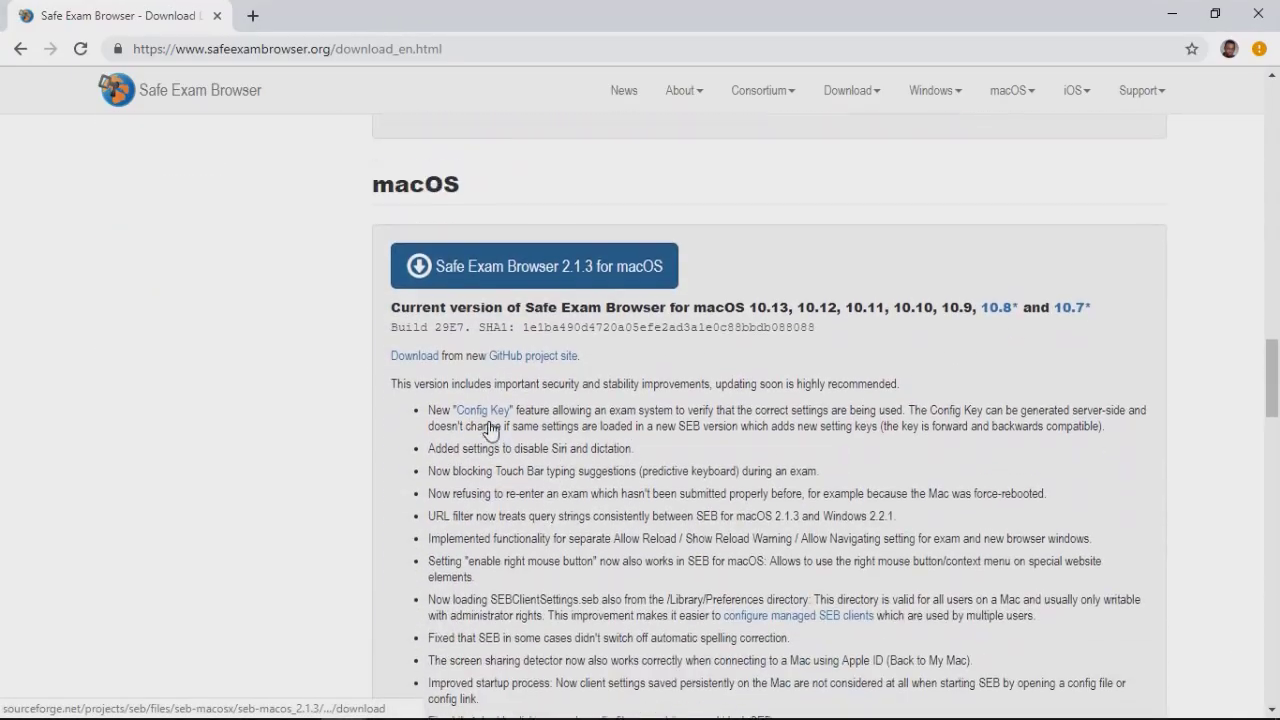
scroll(625, 431, "down", 4)
scroll(643, 434, "up", 20)
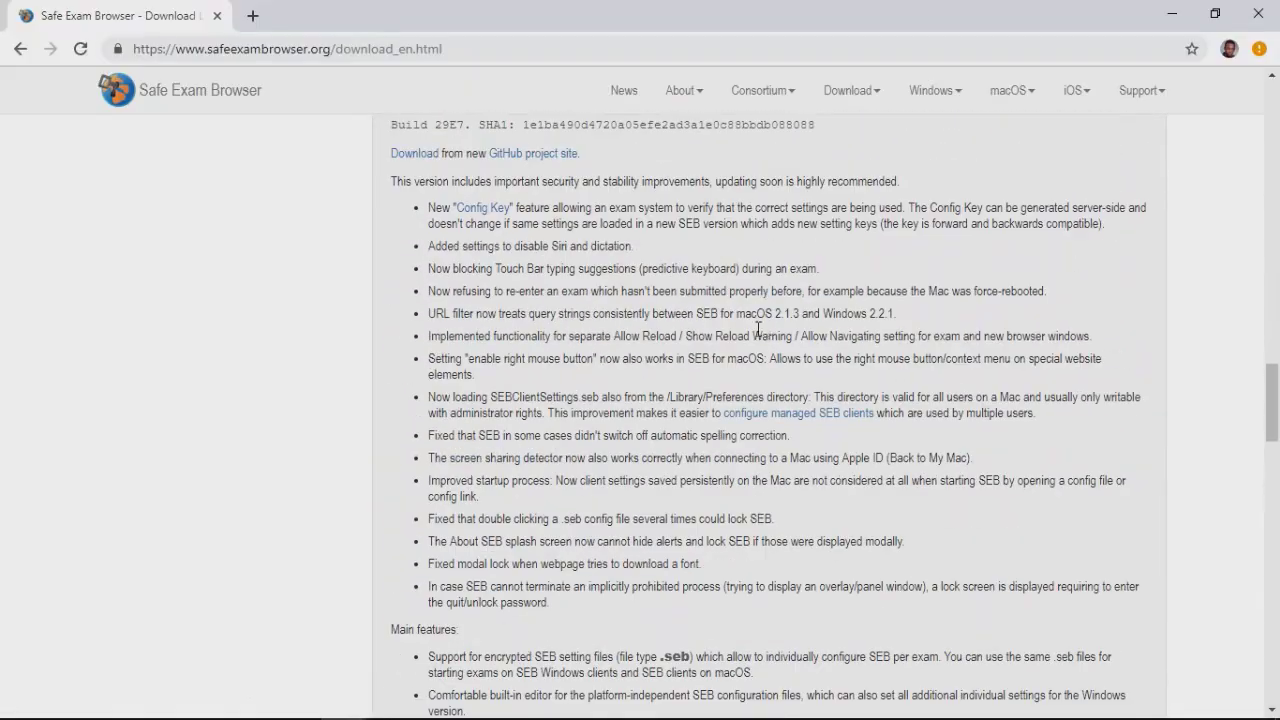
scroll(640, 372, "up", 4)
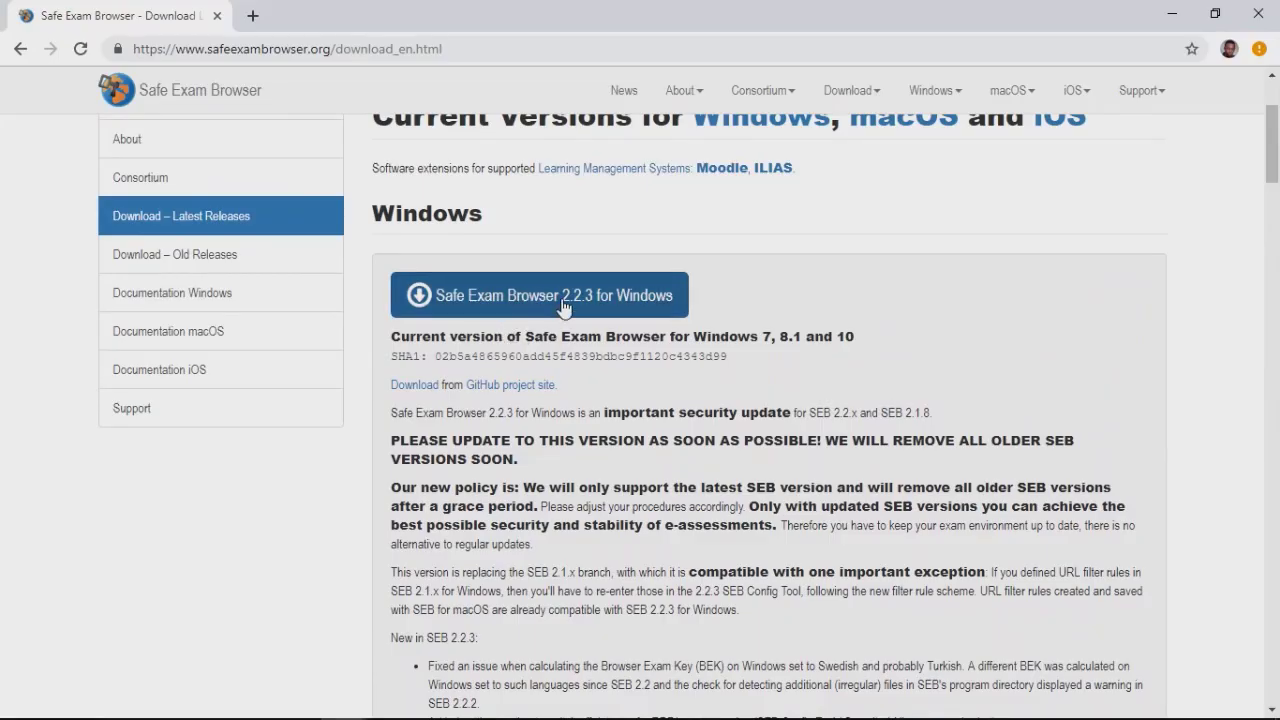
Download SafeExamBrowserInstaller.exe for Windows 2.2.3 from SourceForge, saving the file
left_click(563, 305)
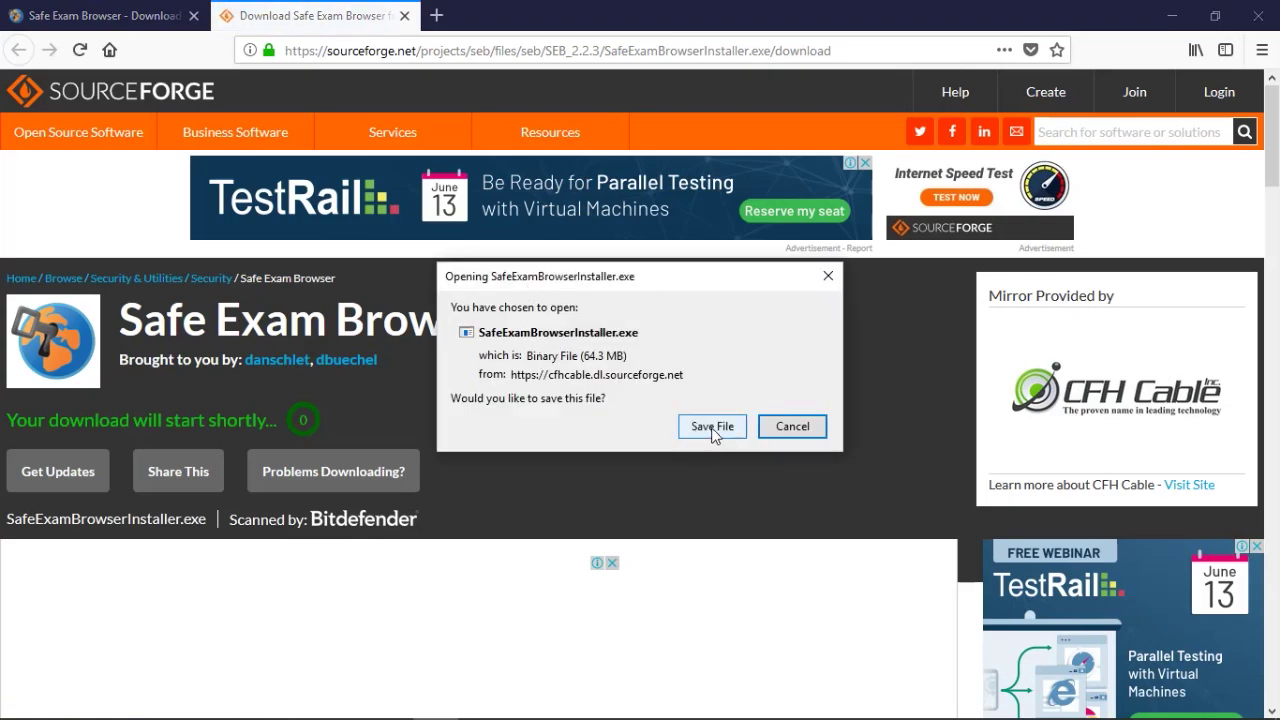
left_click(712, 427)
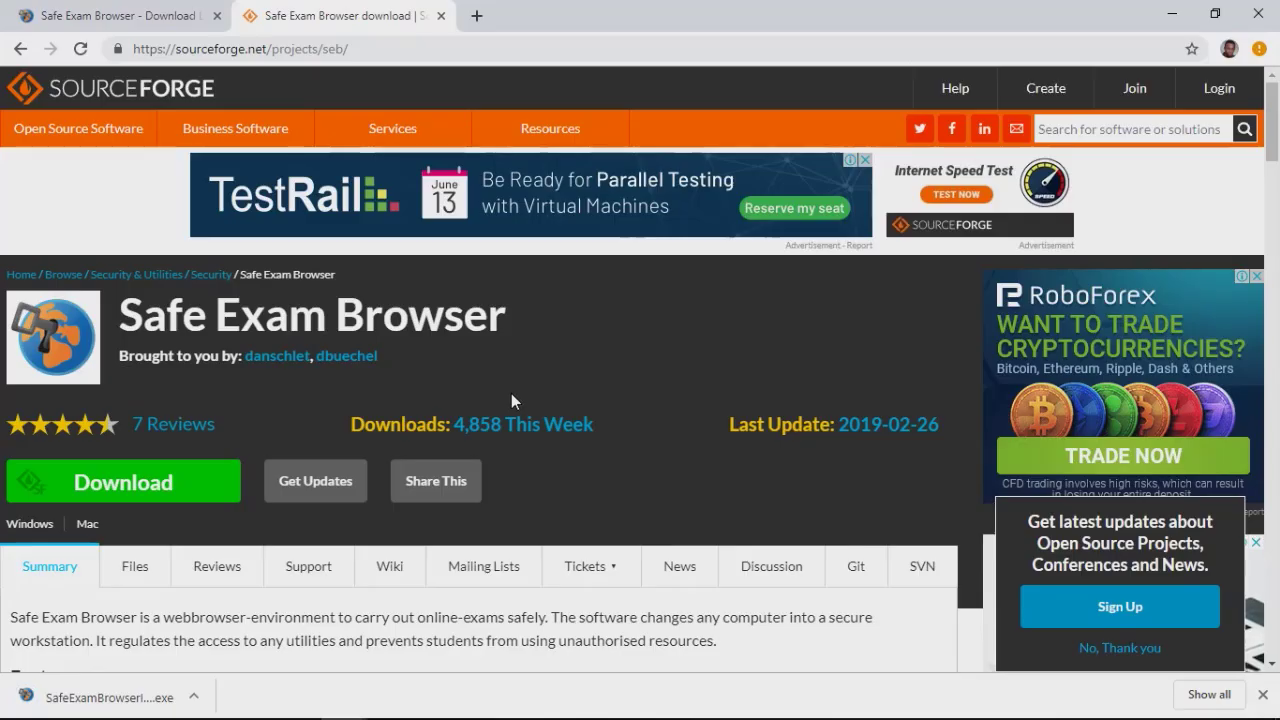
Run SafeExamBrowserInstaller from the Downloads folder in File Explorer
left_click(193, 697)
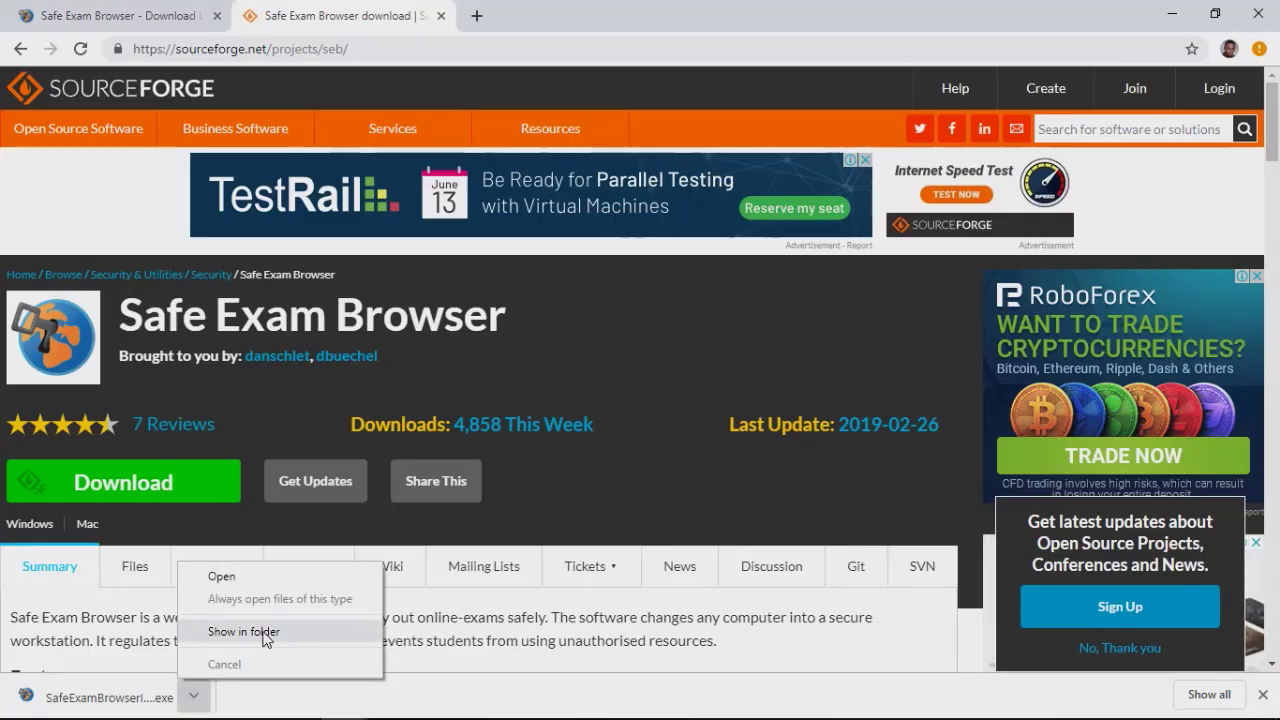
left_click(432, 712)
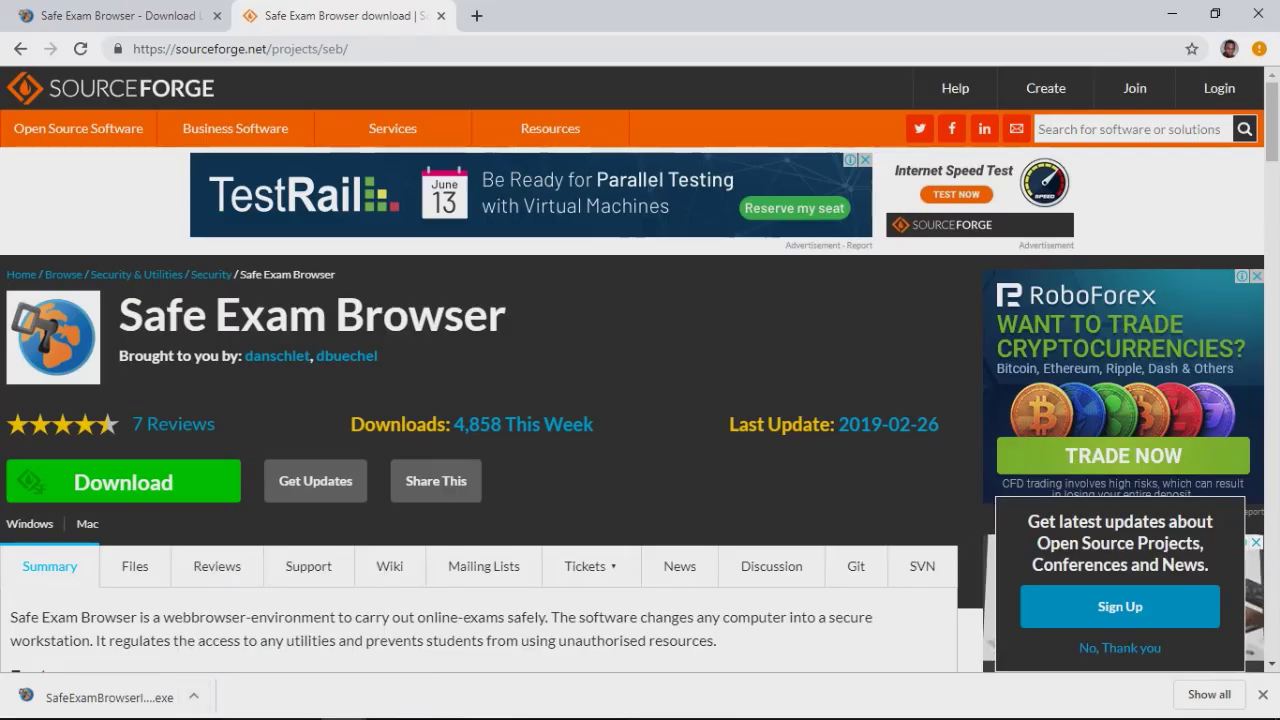
mouse_move(413, 710)
left_click(205, 702)
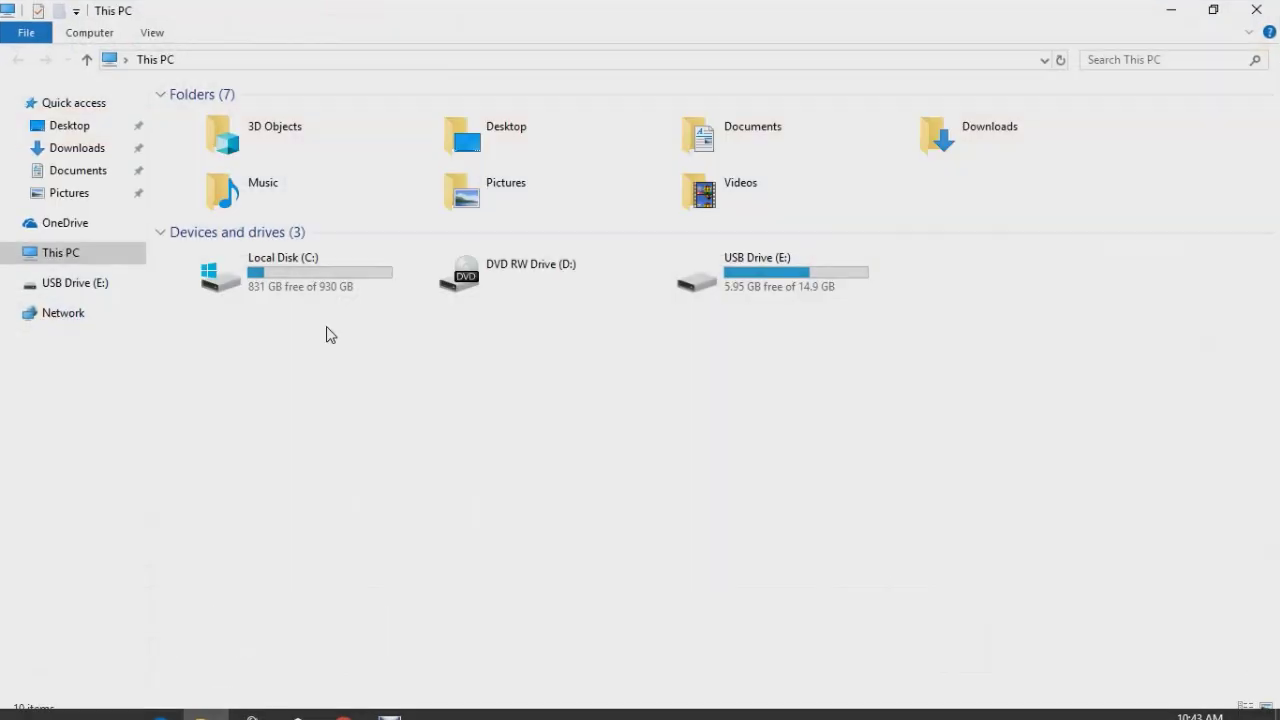
left_click(95, 150)
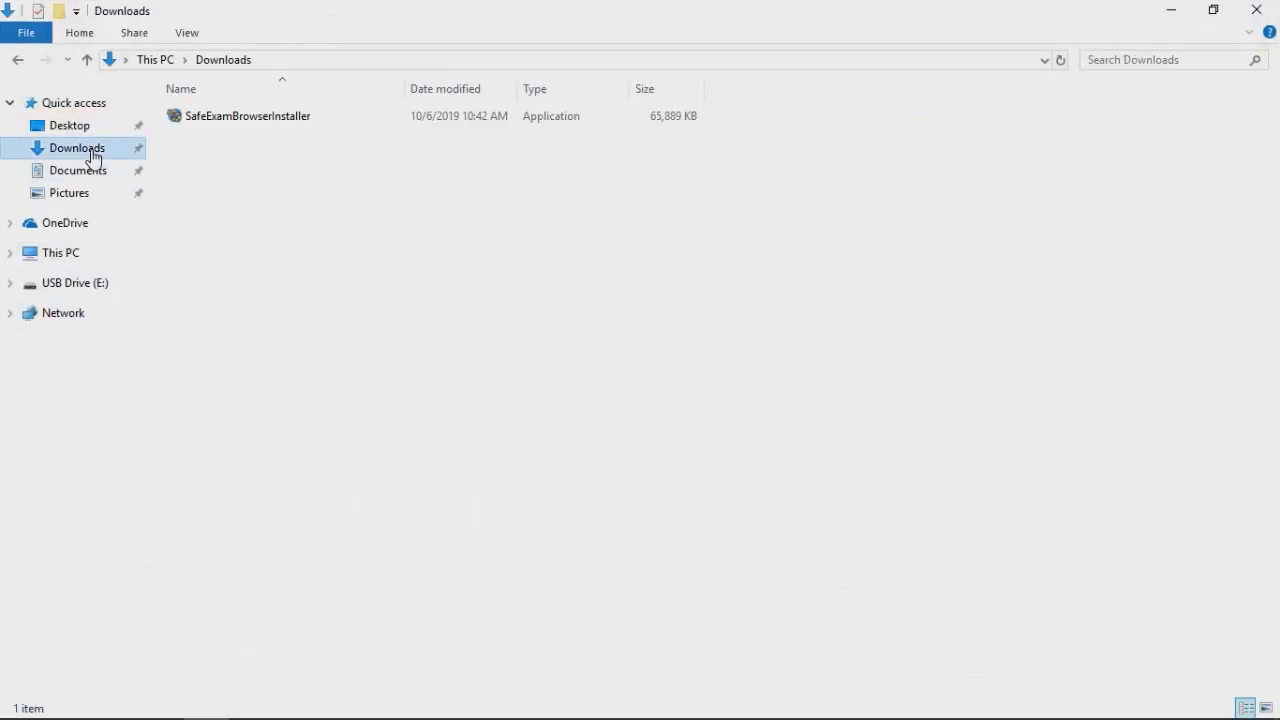
double_click(236, 118)
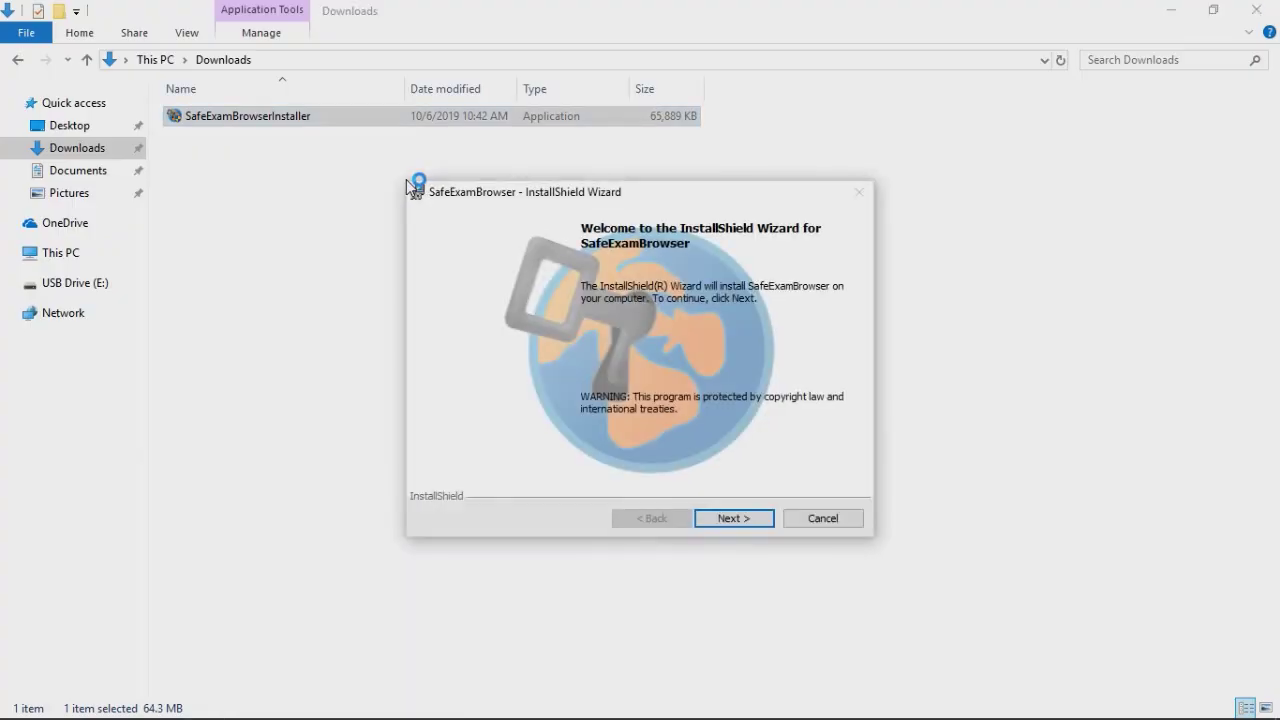
Accept the license terms, install SafeExamBrowser, and finish the wizard
left_click(724, 521)
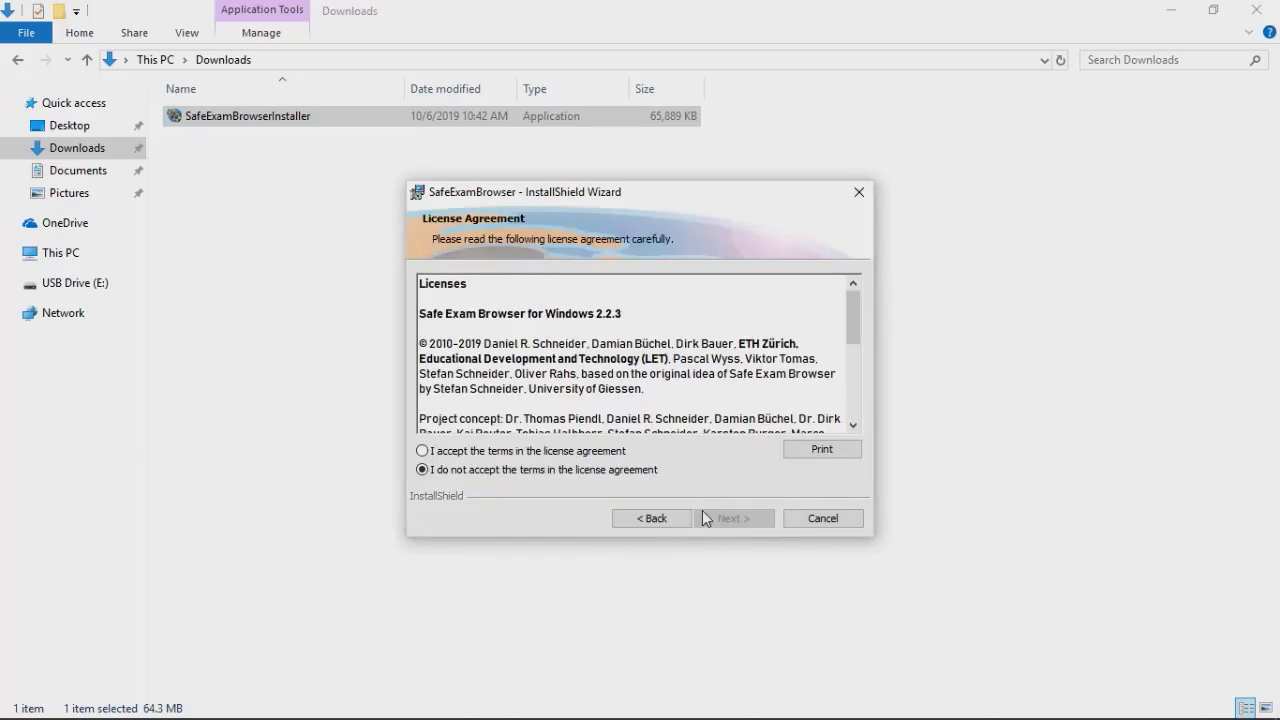
left_click(547, 452)
left_click(727, 520)
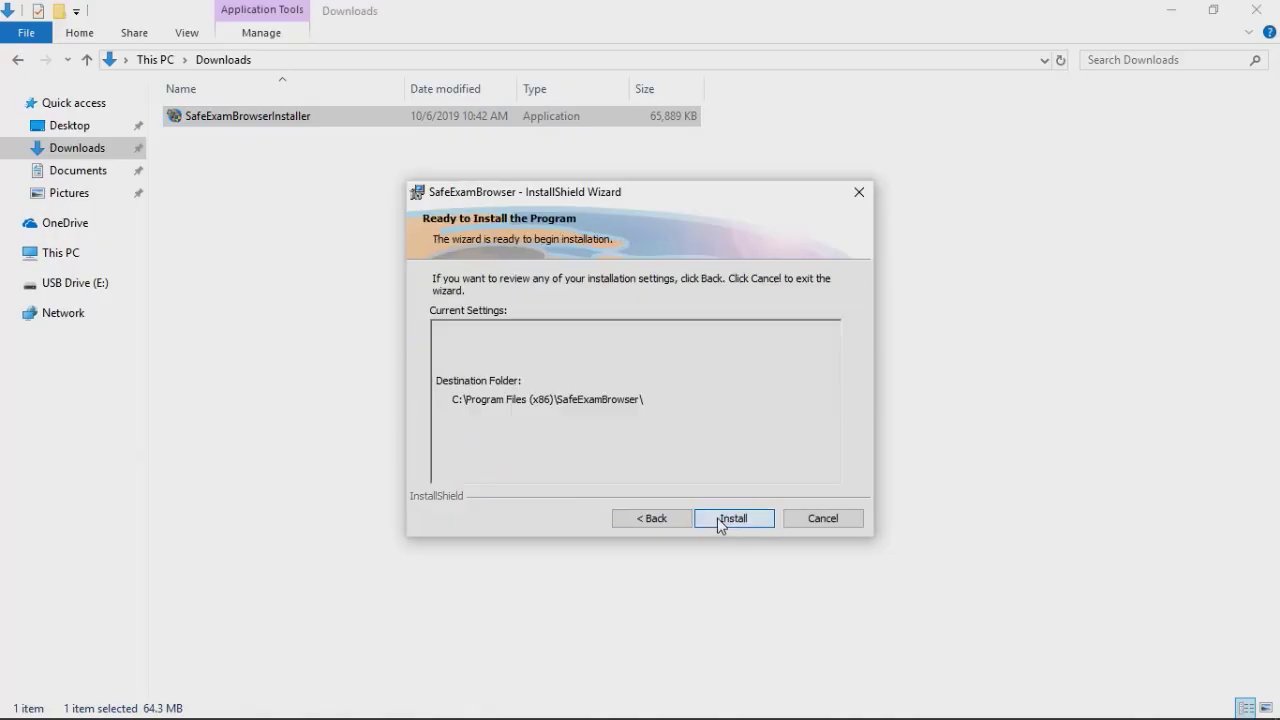
left_click(724, 520)
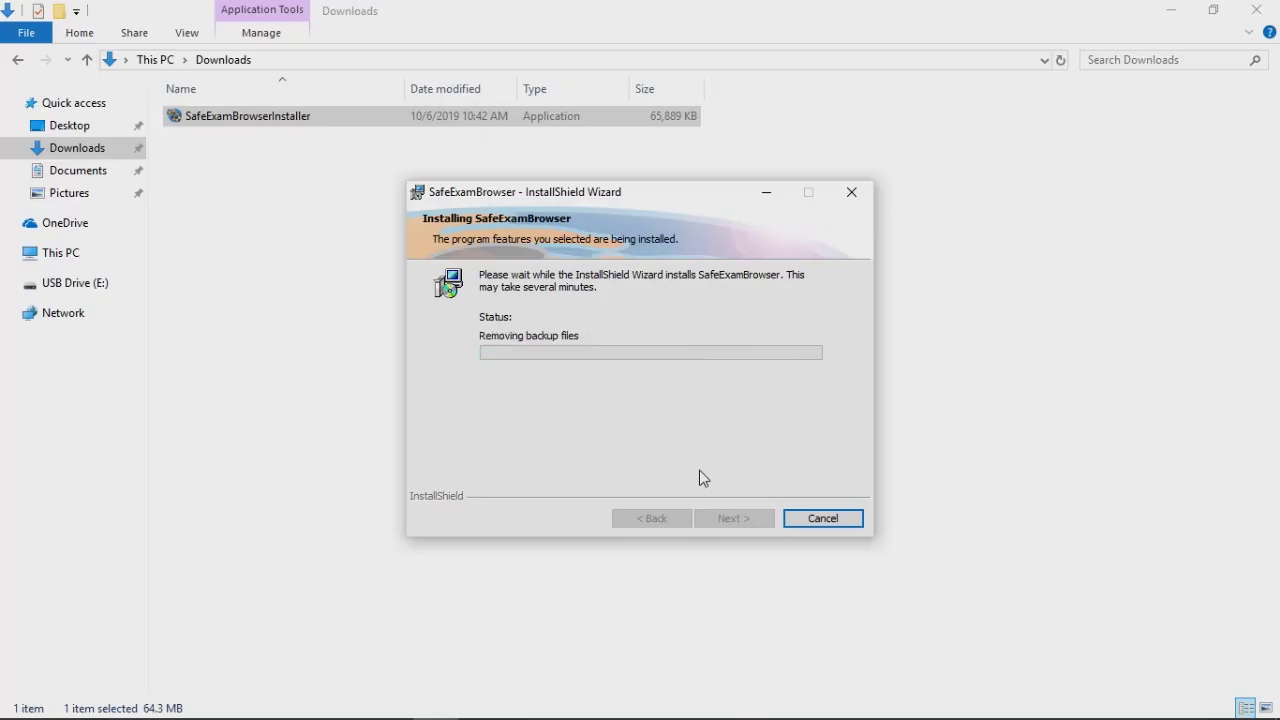
left_click(730, 520)
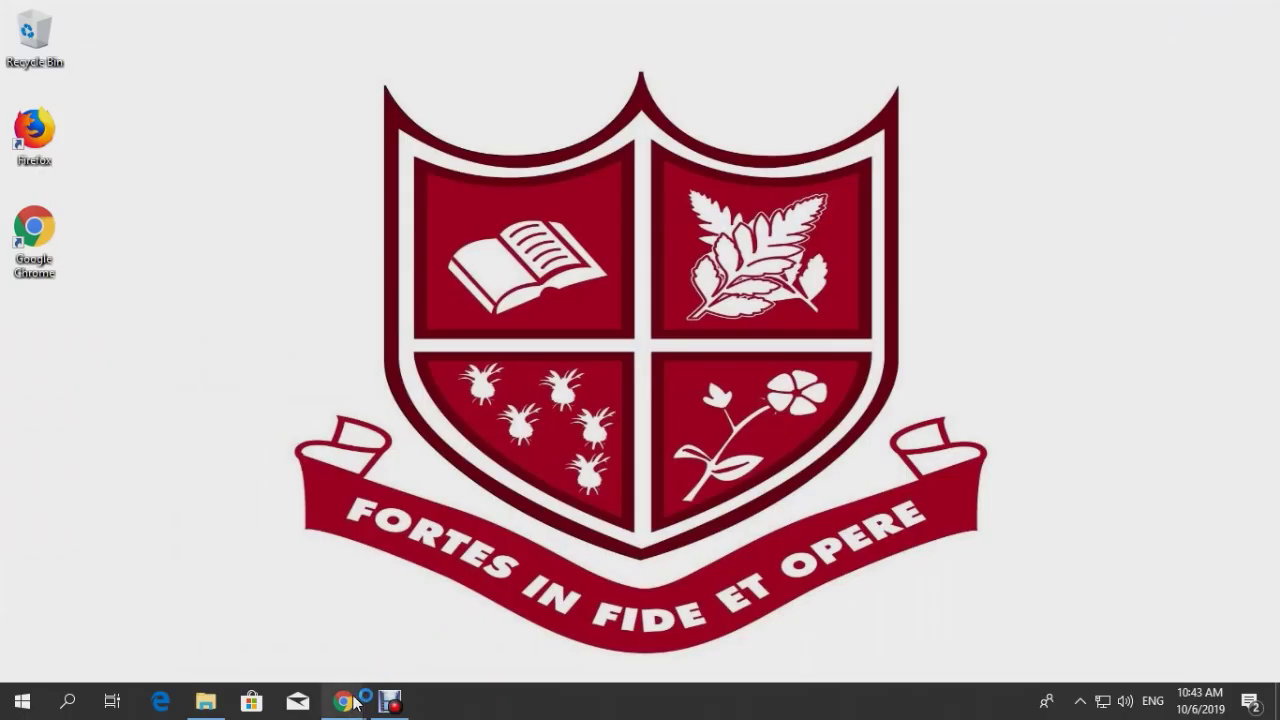
Restore the Campion College Chrome window and log in to Moodle with the username and password
mouse_move(350, 700)
left_click(271, 617)
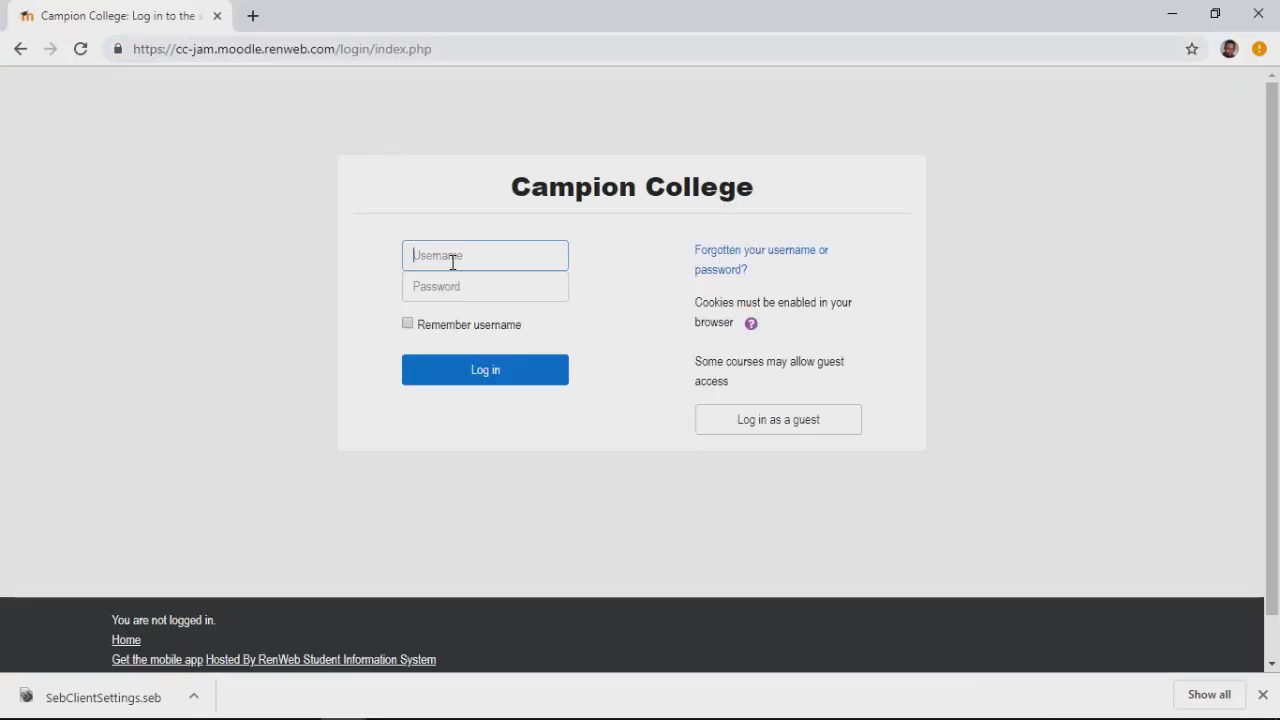
left_click(452, 262)
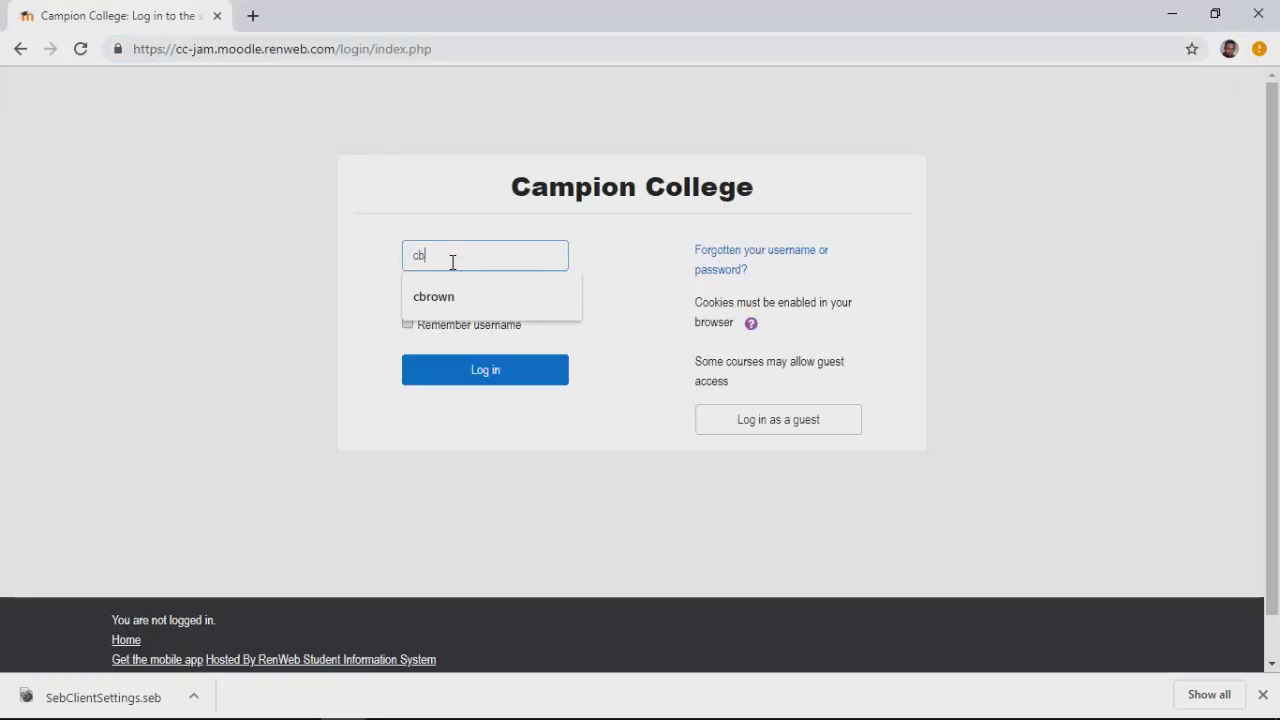
key("Tab")
type("c")
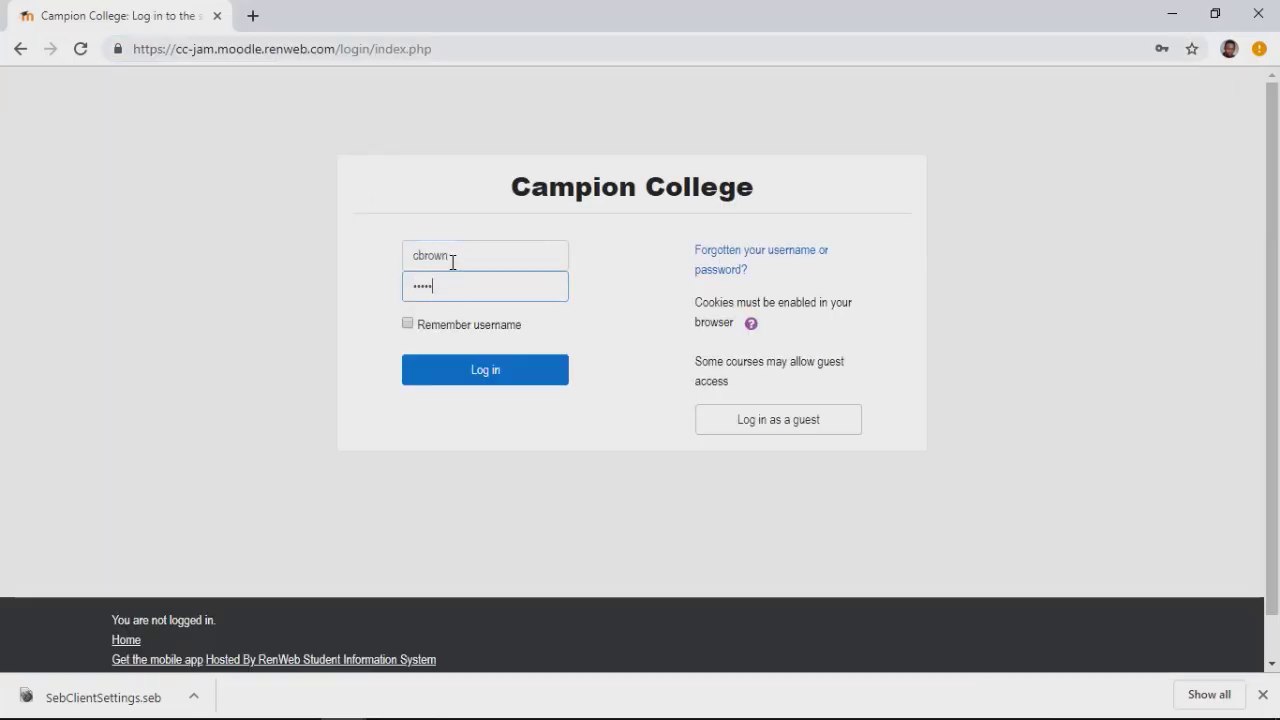
key("Return")
Open the Digital Media course and download its Safe Exam Browser Configuration File
left_click(537, 221)
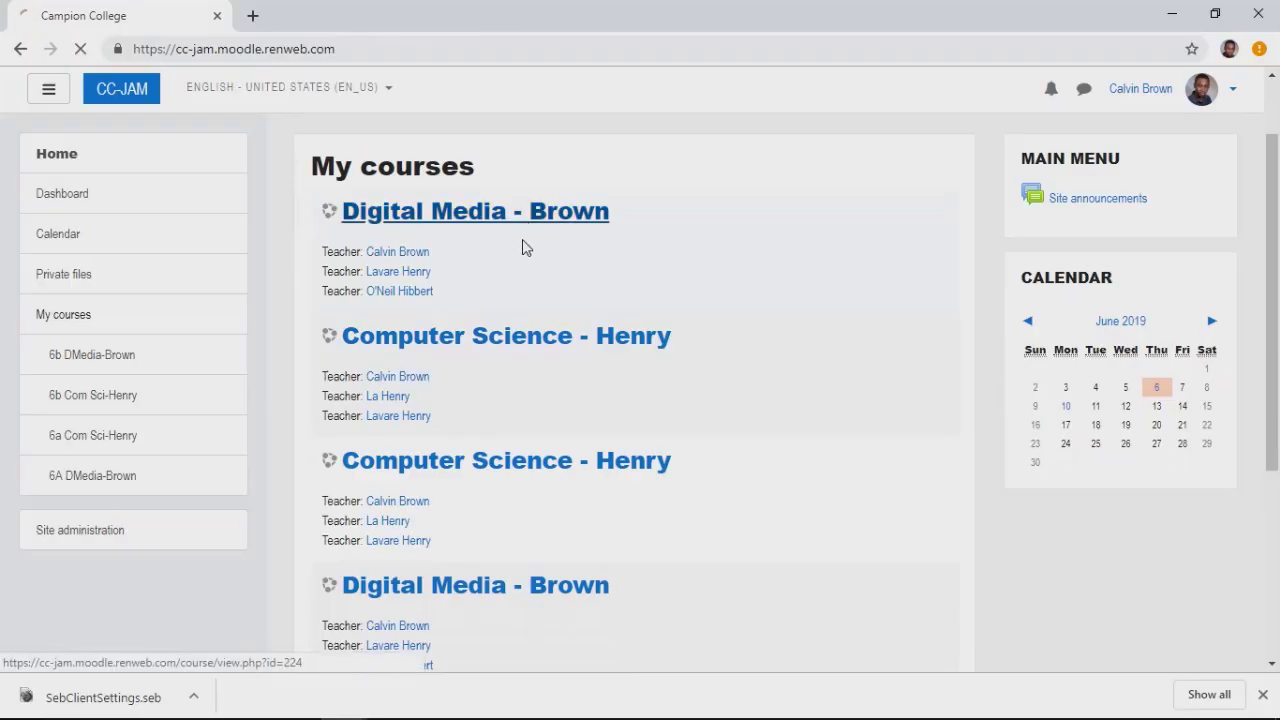
scroll(585, 303, "down", 2)
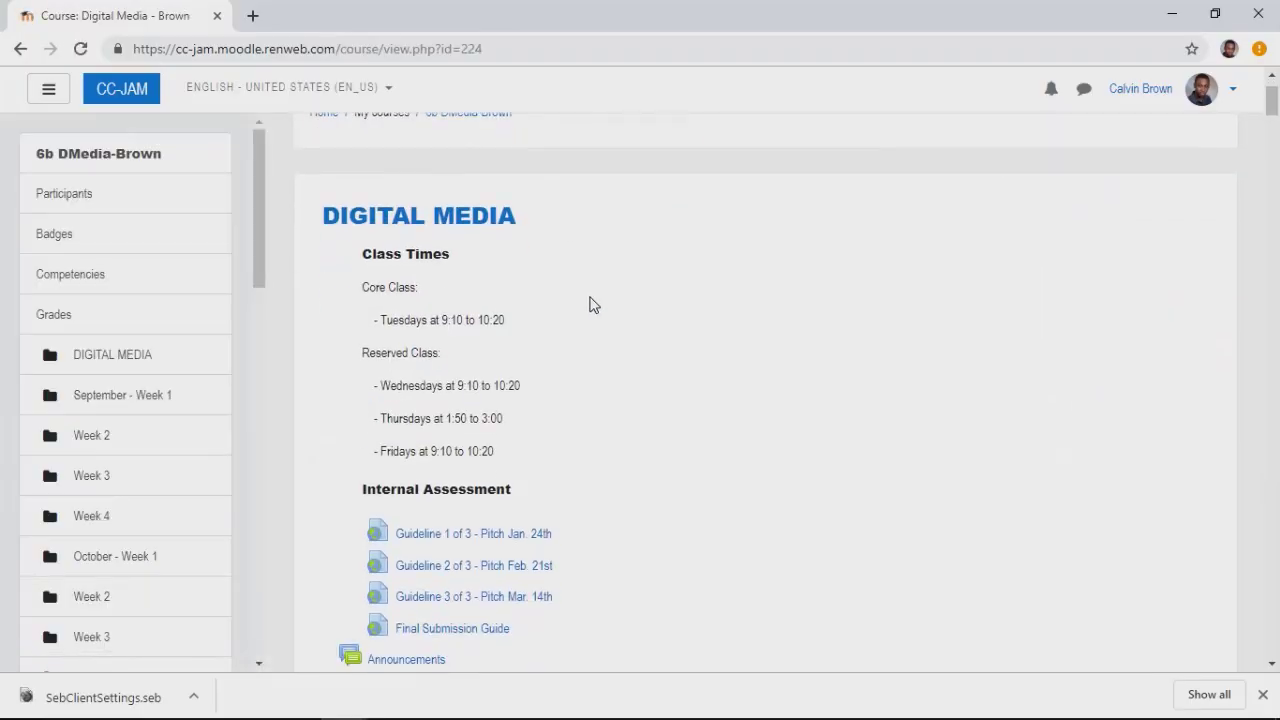
scroll(590, 304, "down", 1)
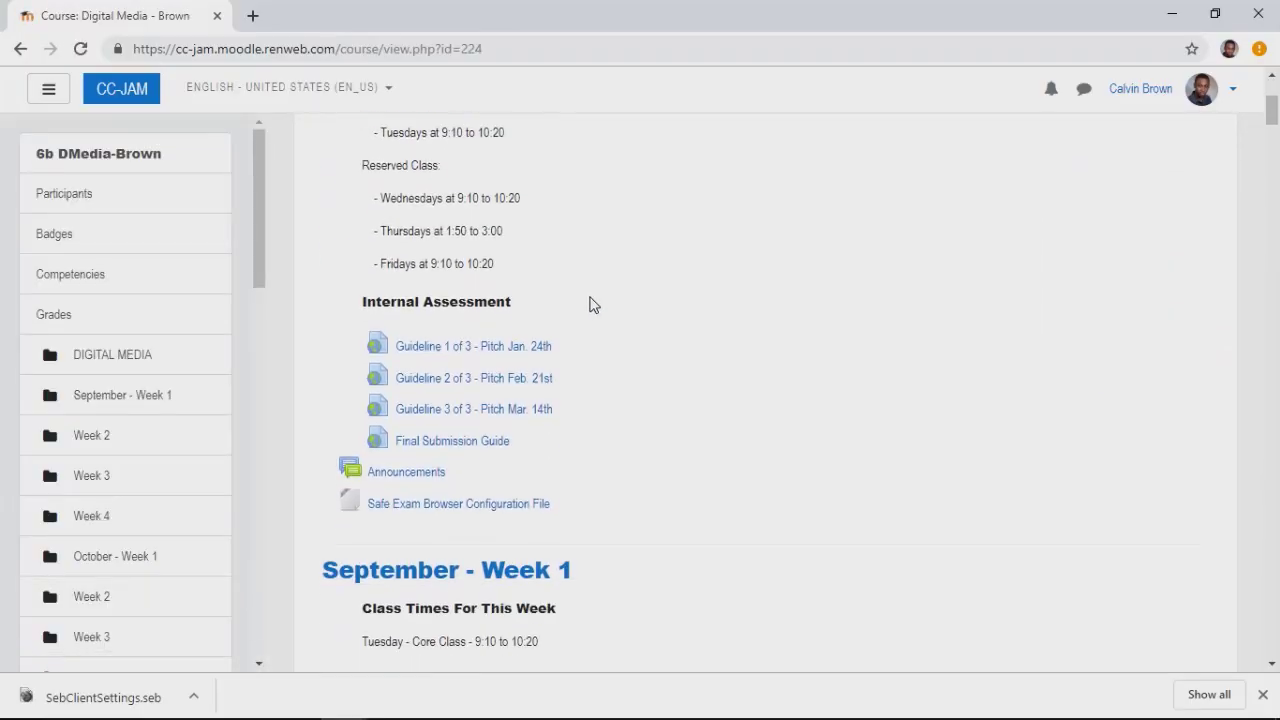
left_click(492, 514)
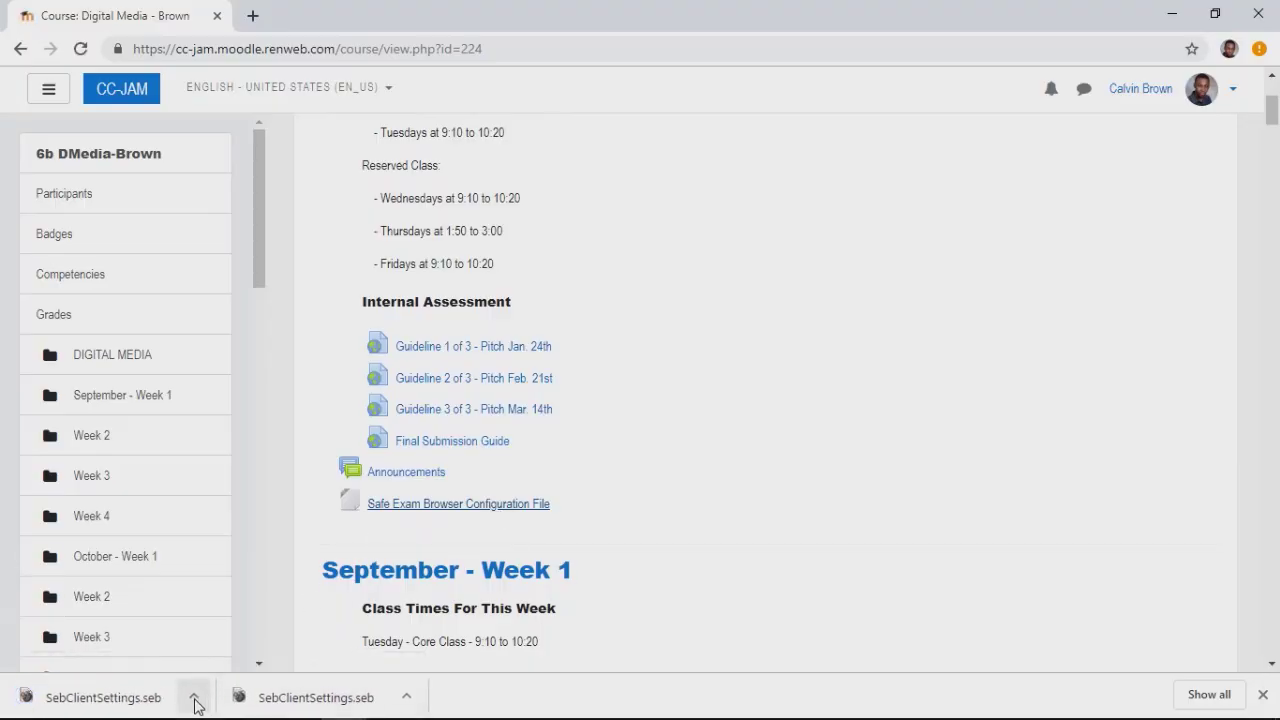
Open the SebClientSettings configuration file from the Downloads folder in File Explorer
left_click(205, 702)
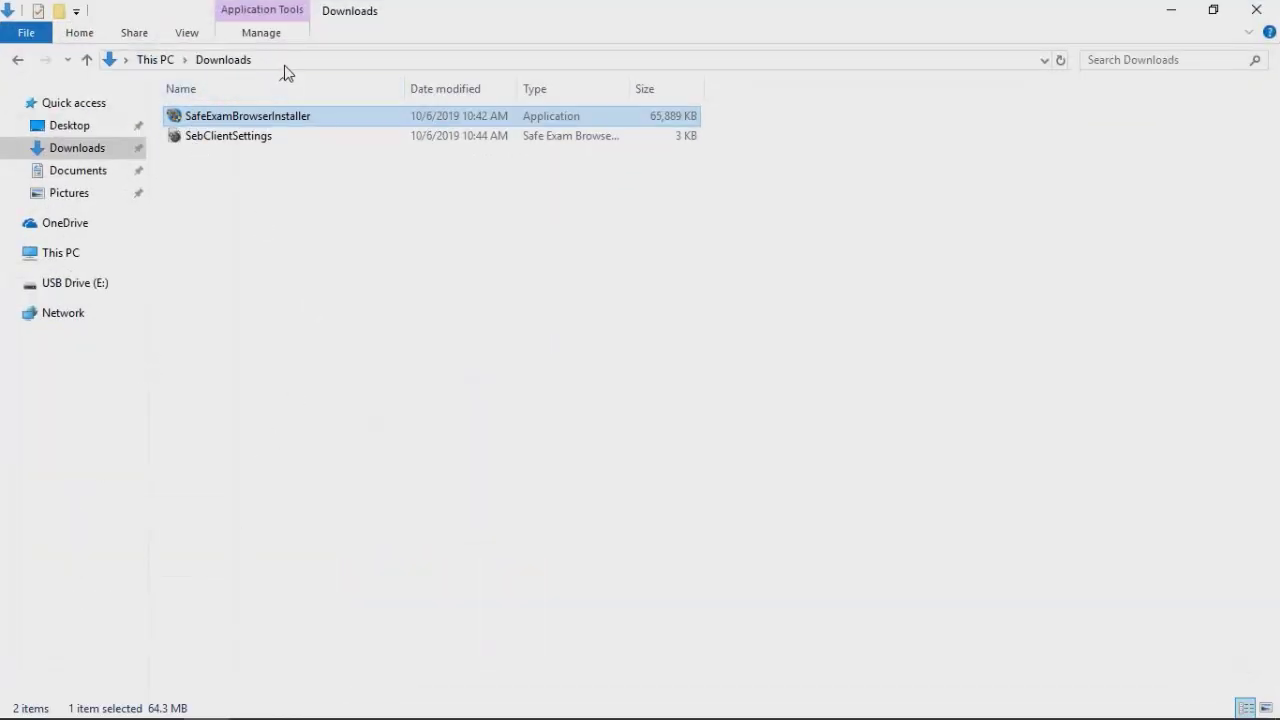
left_click(256, 175)
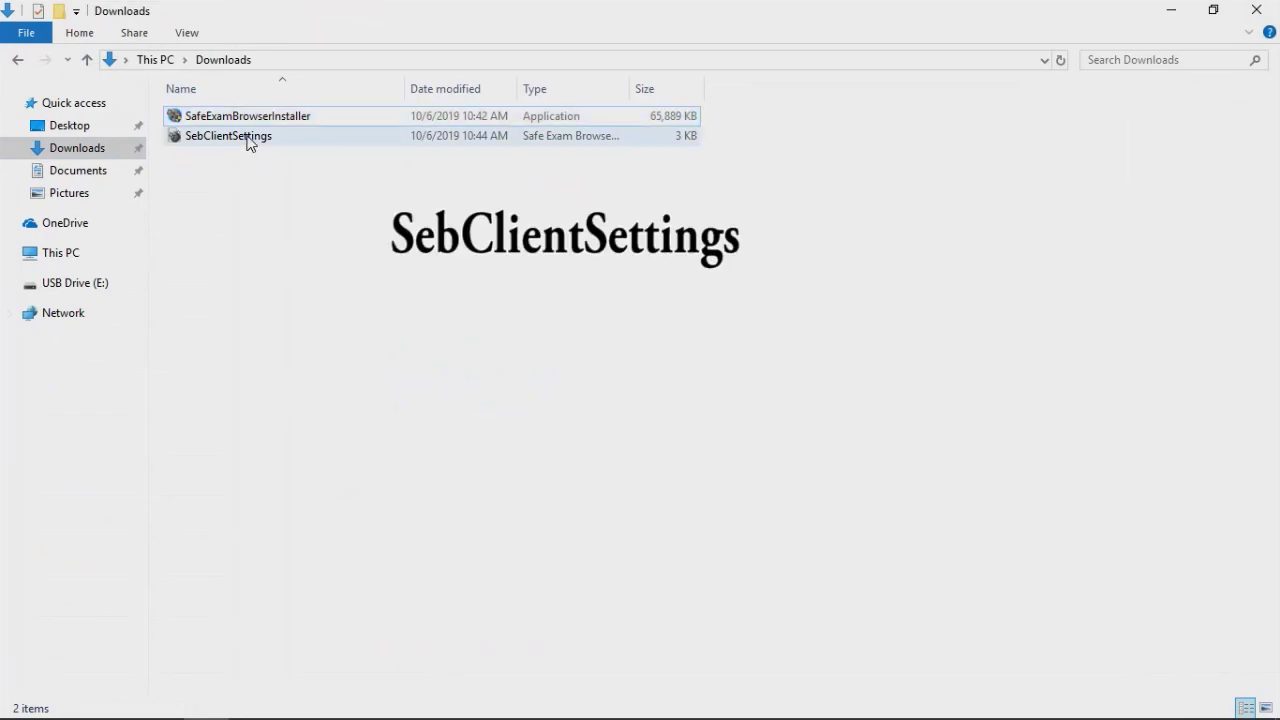
left_click(249, 143)
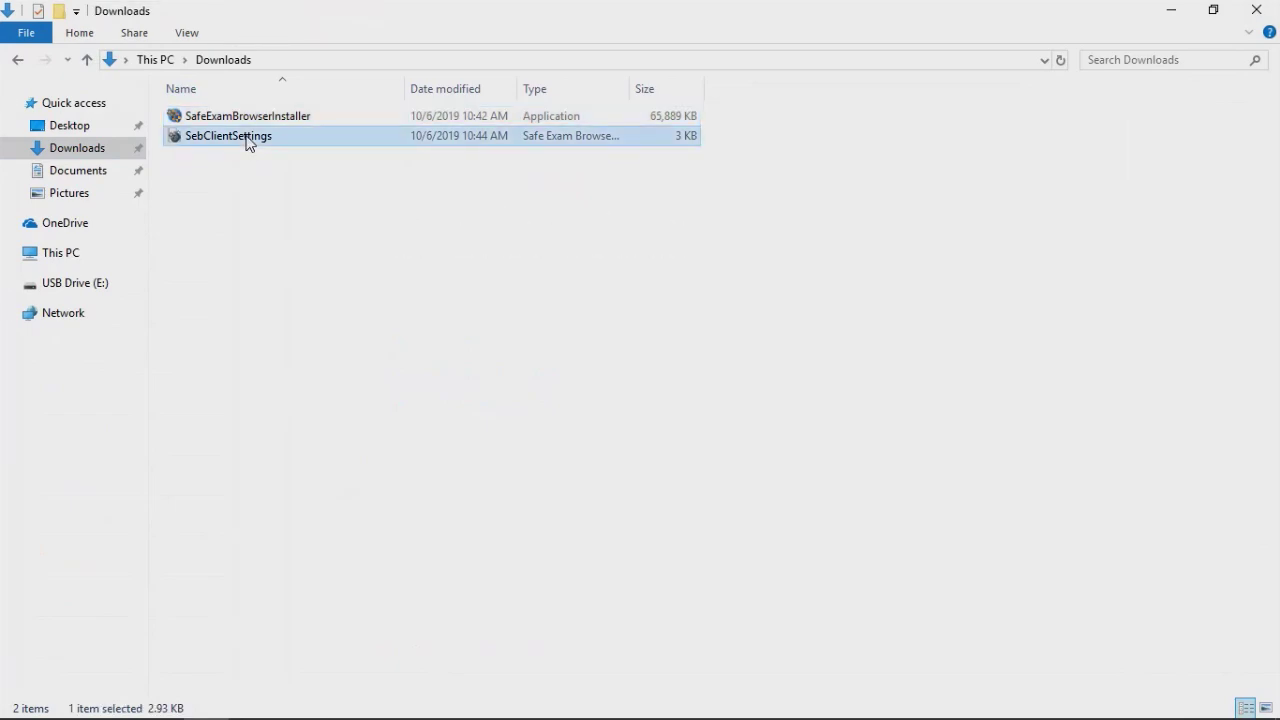
double_click(250, 145)
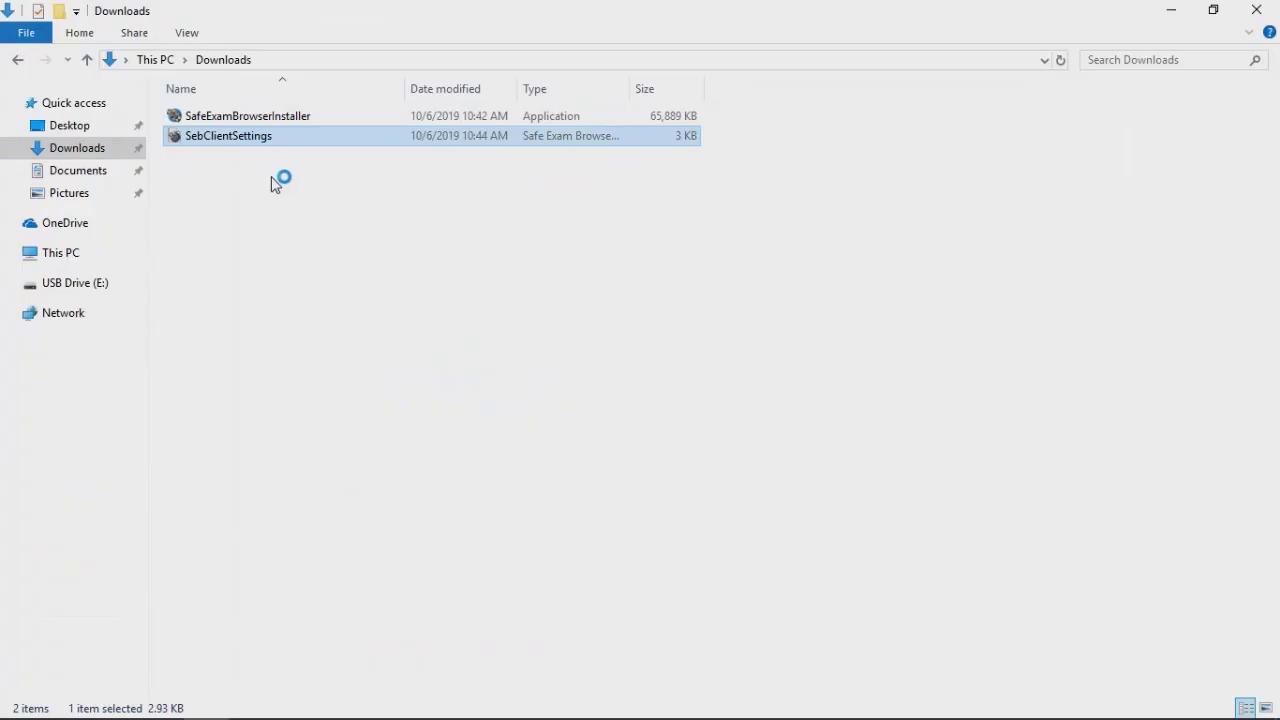